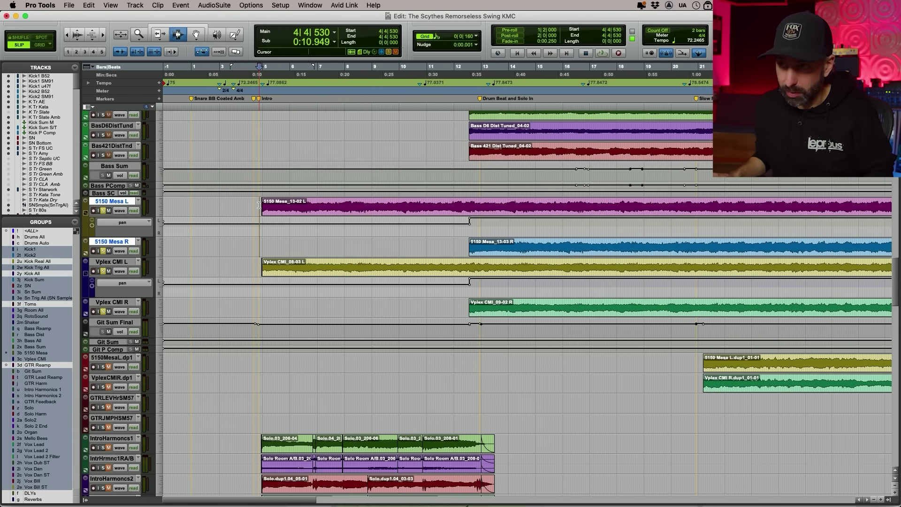
Play the soloed rhythm guitar tracks from just before the Drum Beat and Solo In section
{"action": "key", "text": "super+bracketleft"}
{"action": "left_click_drag", "start_coordinate": [317, 201], "coordinate": [318, 201]}
{"action": "key", "text": "super+bracketright"}
{"action": "key", "text": "super+bracketright"}
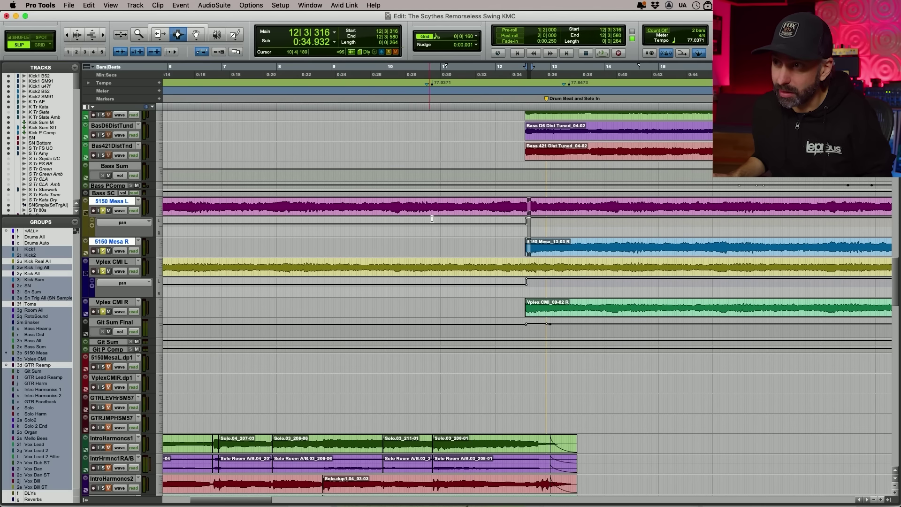
{"action": "left_click", "coordinate": [517, 204]}
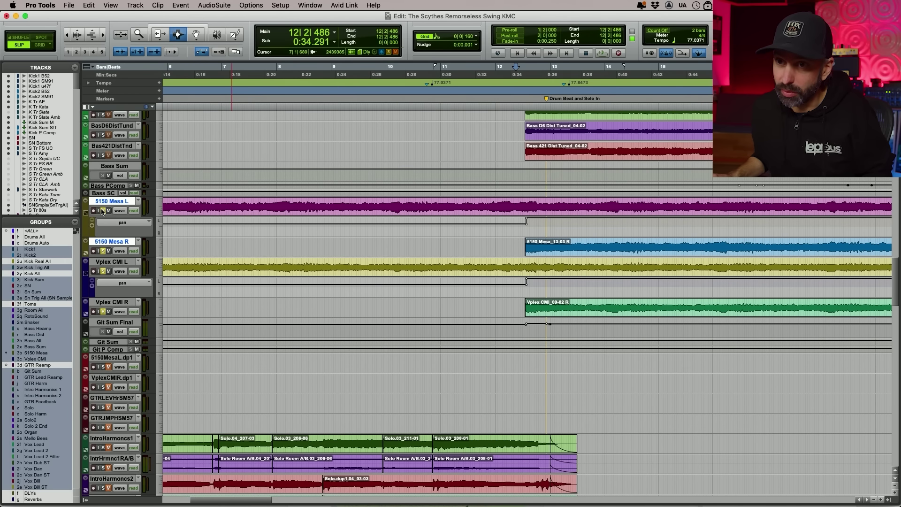
{"action": "key", "text": "space"}
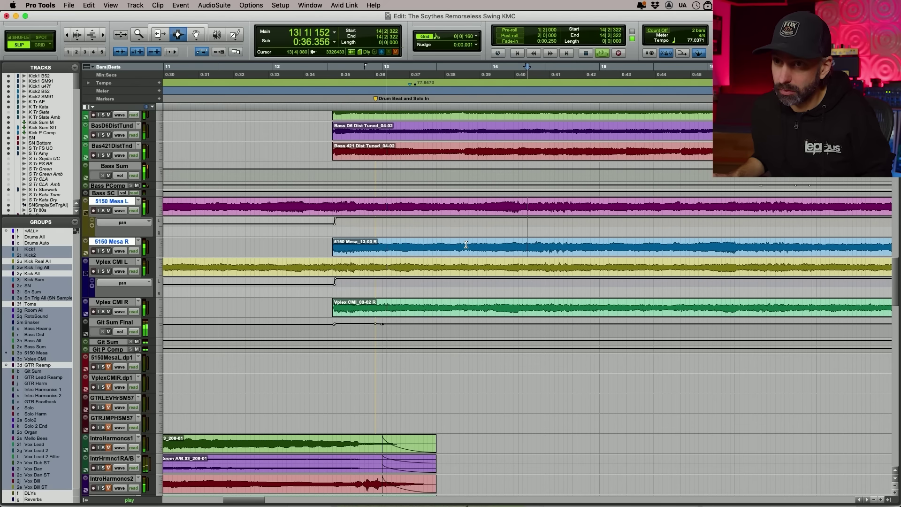
Show the mixer, open the SSLChannel insert on the 5150 Mesa L track and toggle its EQ bypass to compare
{"action": "key", "text": "r"}
{"action": "key", "text": "r"}
{"action": "key", "text": "super+equal"}
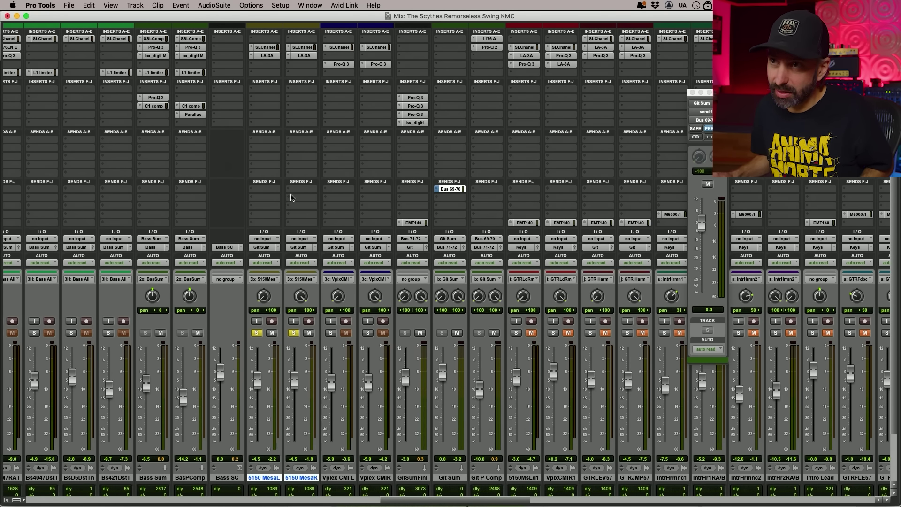
{"action": "left_click", "coordinate": [268, 48]}
{"action": "left_click_drag", "start_coordinate": [456, 94], "coordinate": [420, 67]}
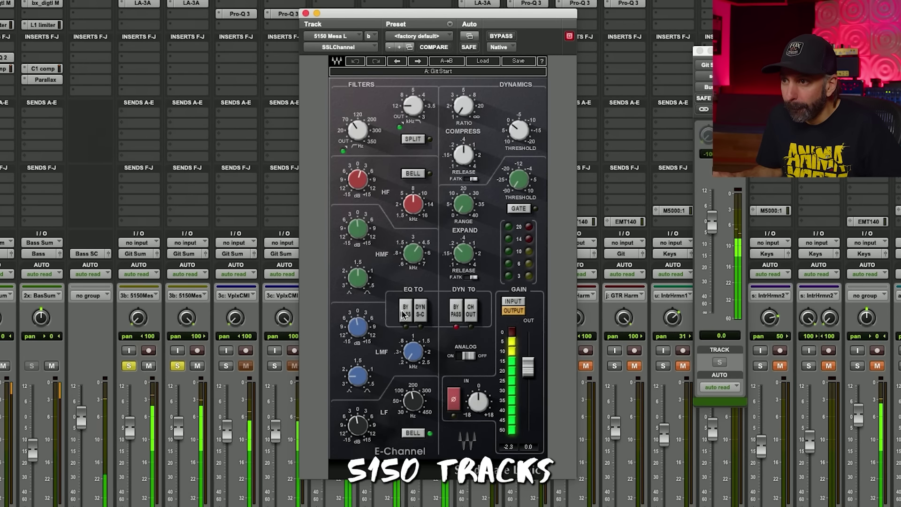
{"action": "left_click", "coordinate": [404, 312]}
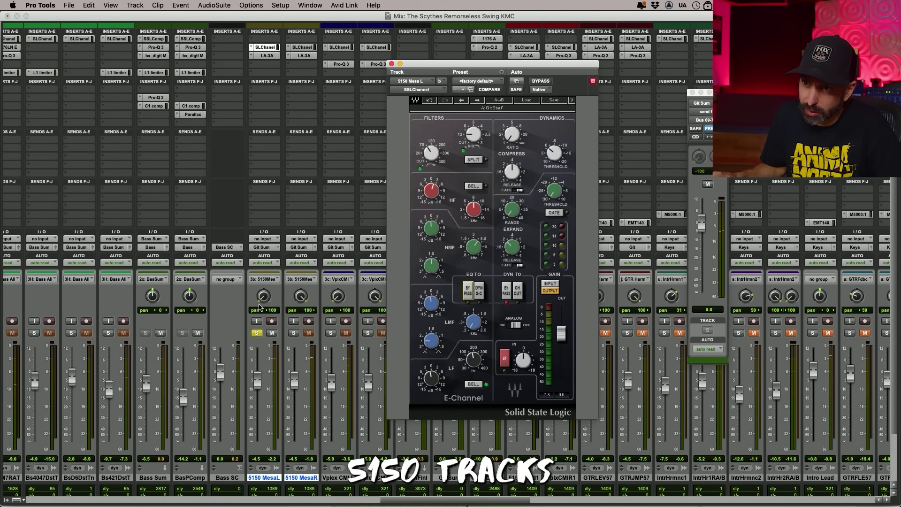
Center the pan of the 5150 Mesa R track and compare its SSLChannel plugin bypassed and active
{"action": "left_click", "coordinate": [261, 301], "text": "alt"}
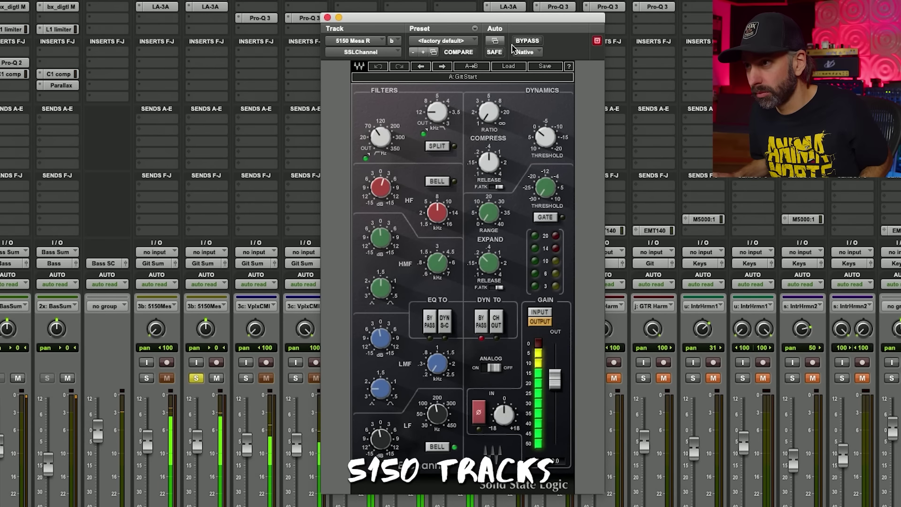
{"action": "left_click", "coordinate": [534, 42]}
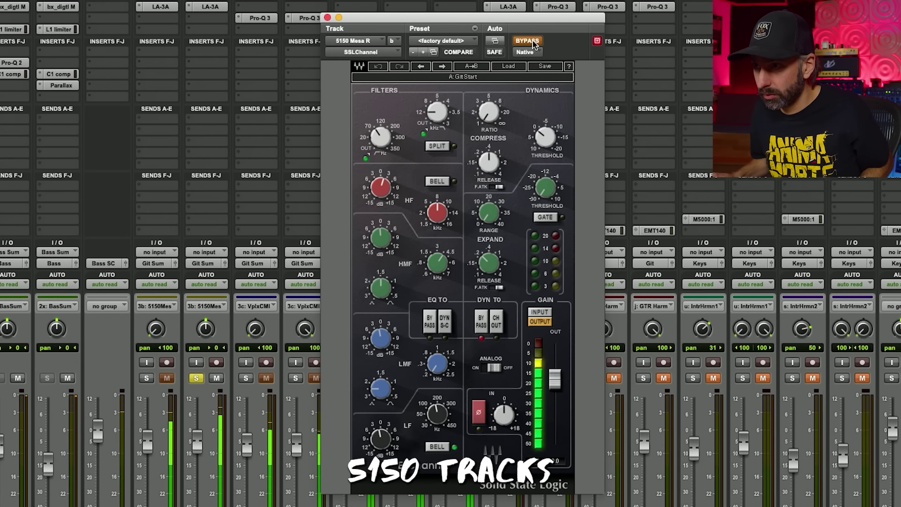
{"action": "left_click", "coordinate": [534, 43]}
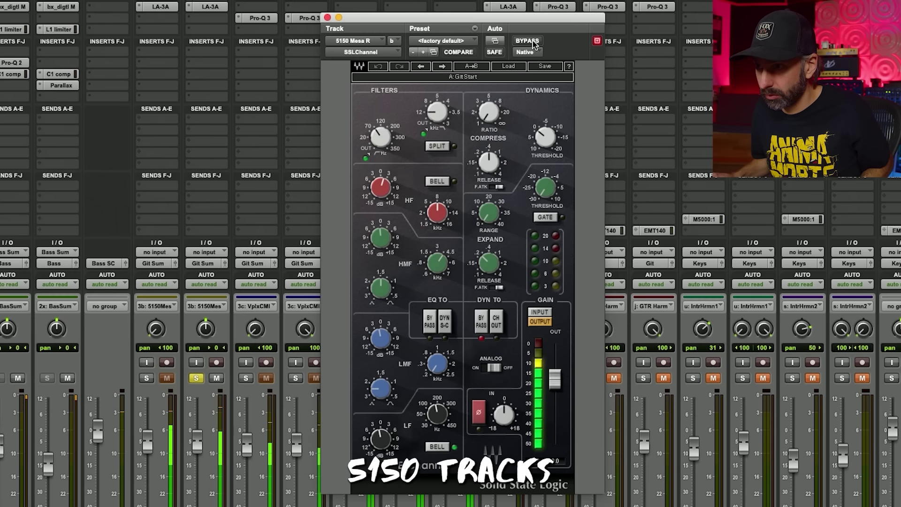
{"action": "left_click", "coordinate": [534, 43]}
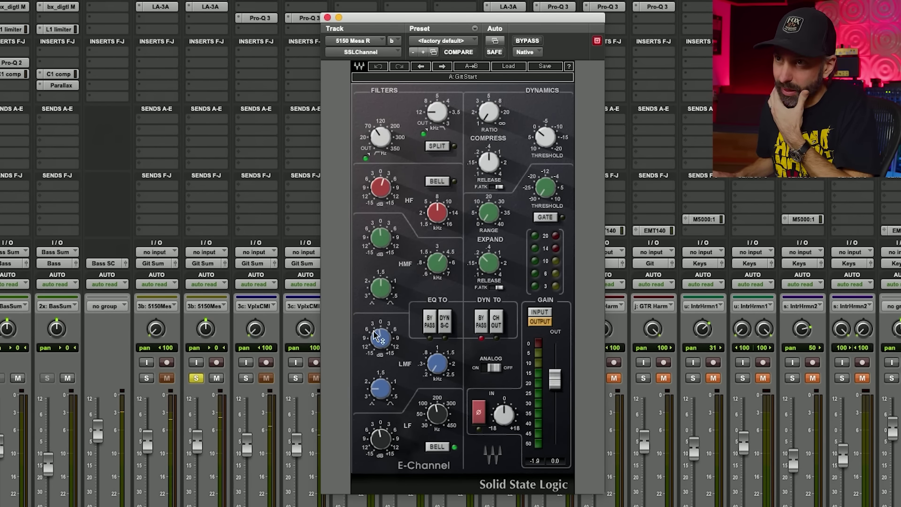
Open the Teletronix LA-3A insert on 5150 Mesa R and compare it bypassed and active
{"action": "left_click", "coordinate": [214, 8]}
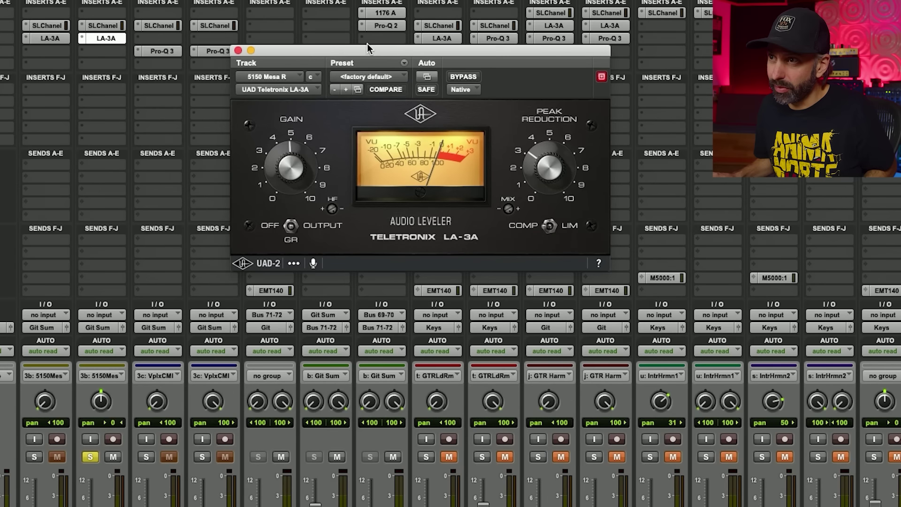
{"action": "left_click_drag", "start_coordinate": [424, 19], "coordinate": [469, 18]}
{"action": "left_click_drag", "start_coordinate": [395, 50], "coordinate": [364, 26]}
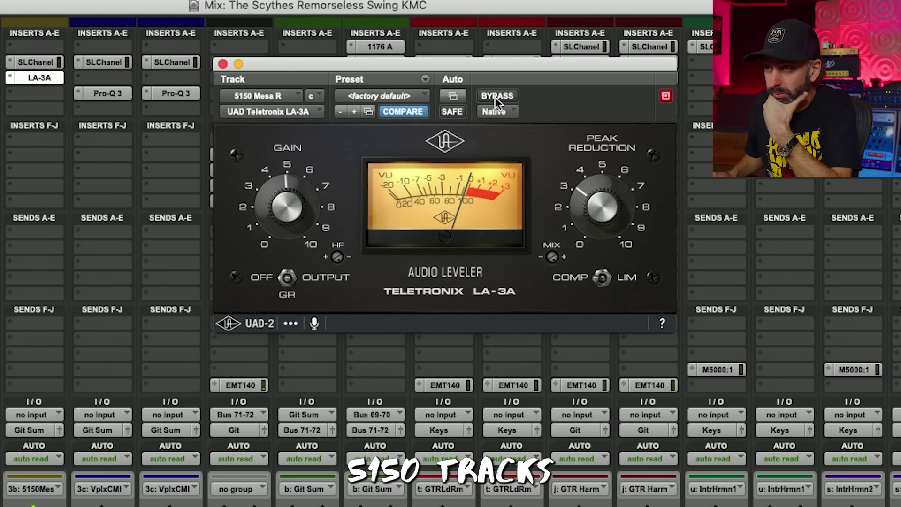
{"action": "left_click", "coordinate": [495, 97]}
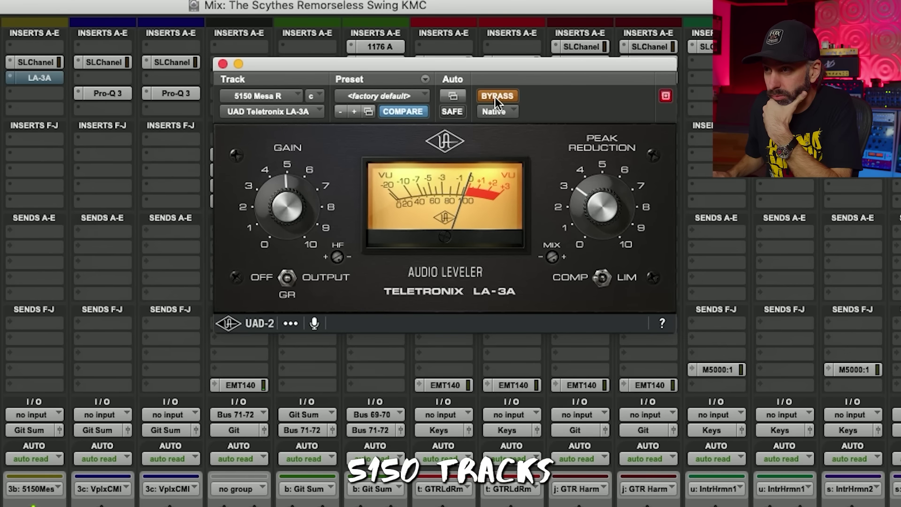
{"action": "left_click", "coordinate": [495, 98]}
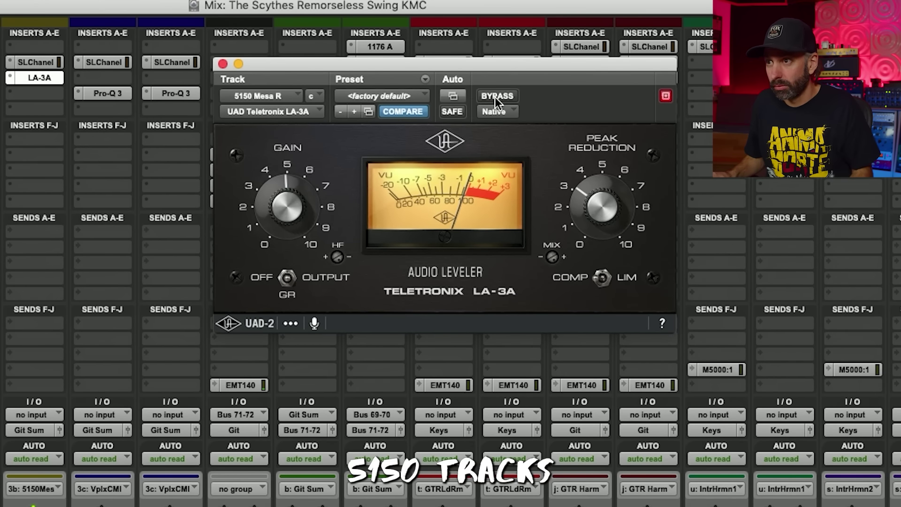
{"action": "left_click", "coordinate": [494, 97]}
{"action": "left_click", "coordinate": [495, 97]}
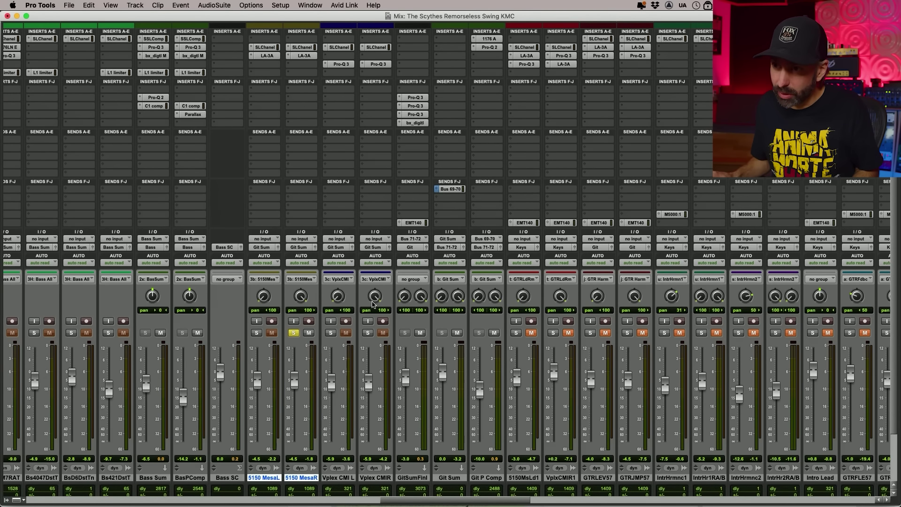
Solo the Vplex CMI tracks, start playback, and compare Vplex CMI R with its inserts bypassed and its SSLChannel active
{"action": "left_click", "coordinate": [369, 333]}
{"action": "key", "text": "space"}
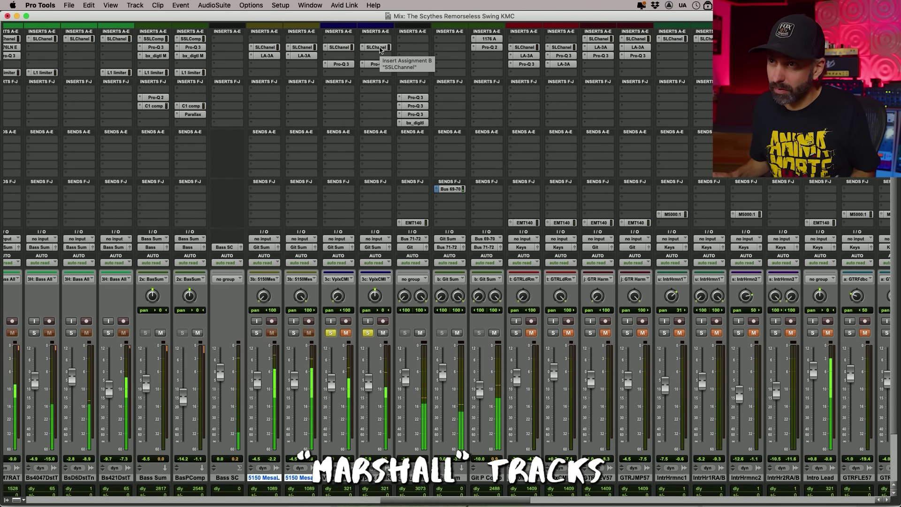
{"action": "left_click", "coordinate": [378, 48]}
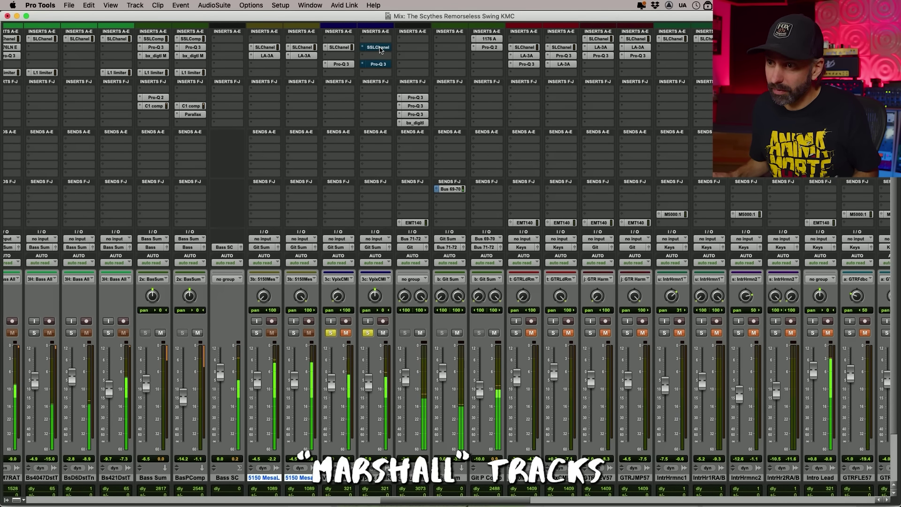
{"action": "left_click", "coordinate": [380, 48]}
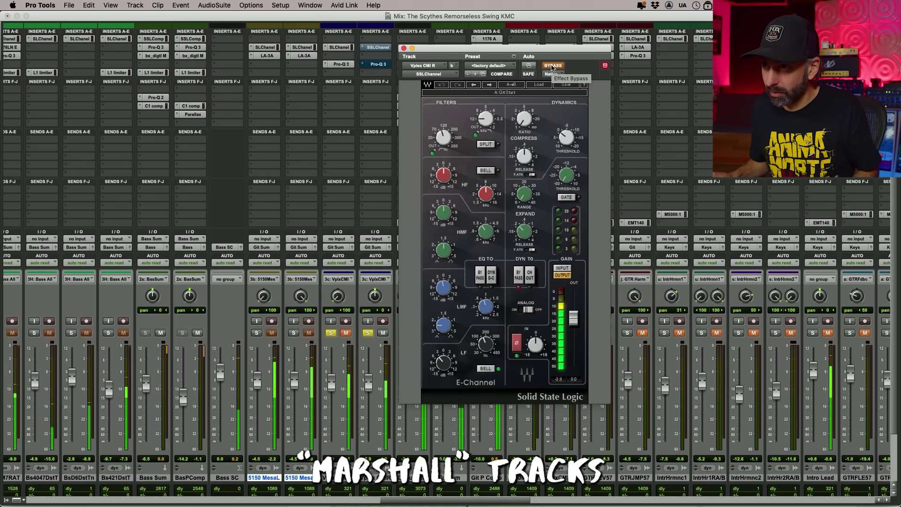
{"action": "left_click", "coordinate": [552, 67]}
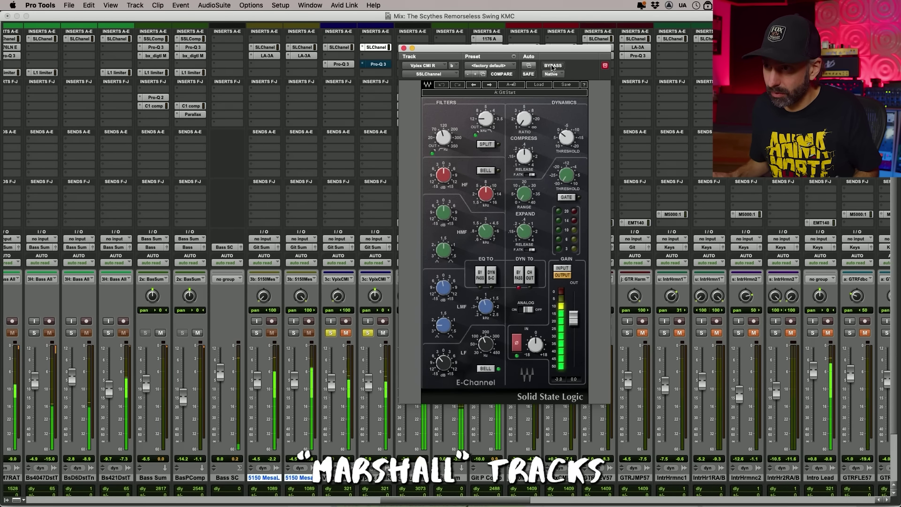
{"action": "left_click", "coordinate": [552, 66]}
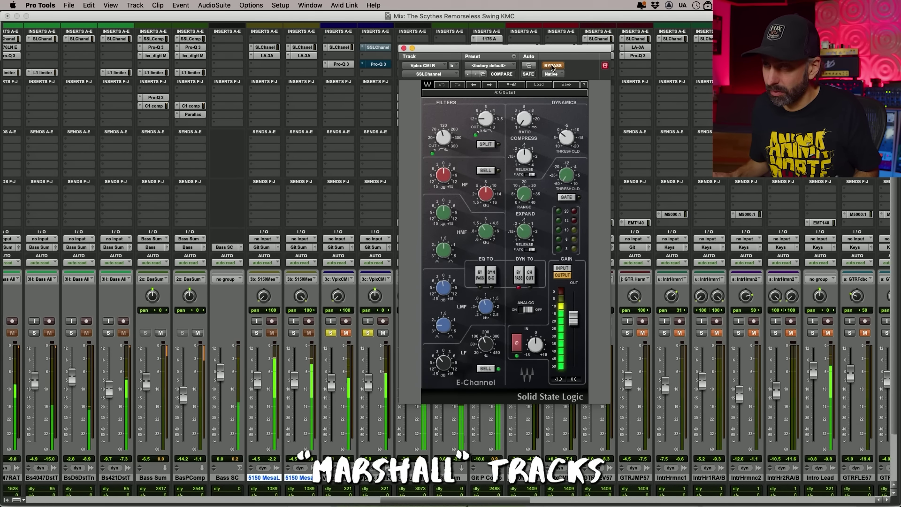
{"action": "left_click", "coordinate": [552, 67]}
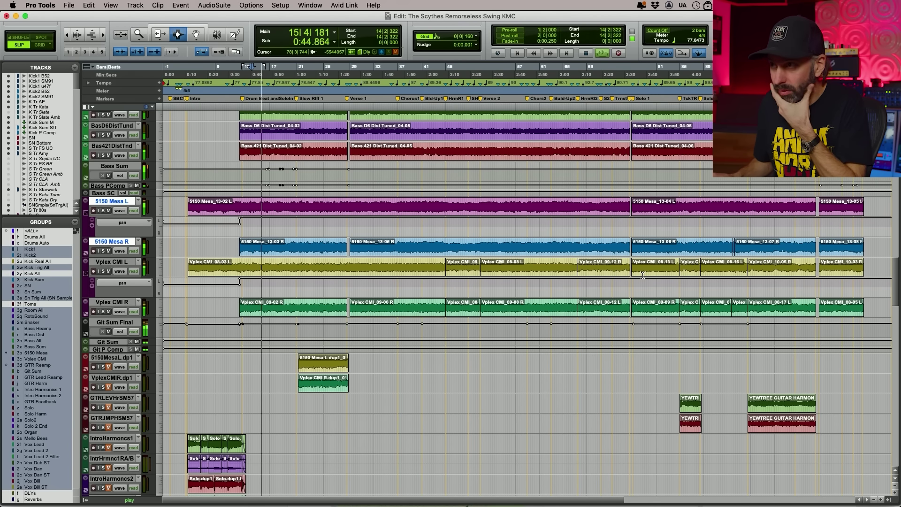
Move playback of the guitars to around bar 88 and return to the mixer
{"action": "left_click", "coordinate": [701, 205]}
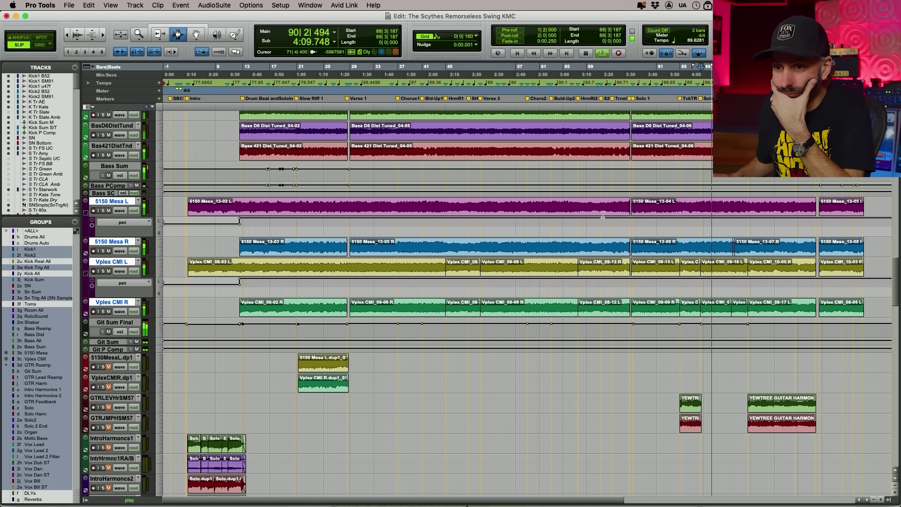
{"action": "key", "text": "super+equal"}
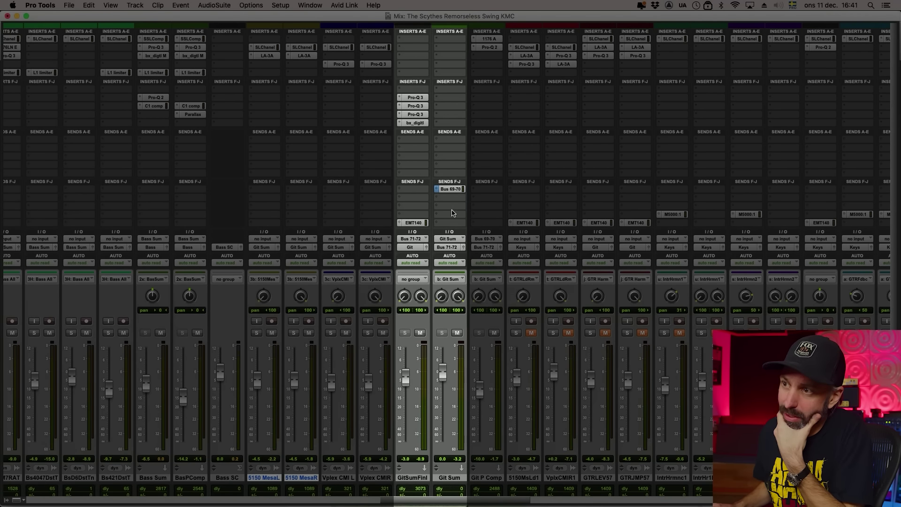
Open the Bus 69-70 send on Git Sum and examine the 1176 Rev A insert on Git P Comp
{"action": "left_click", "coordinate": [454, 190]}
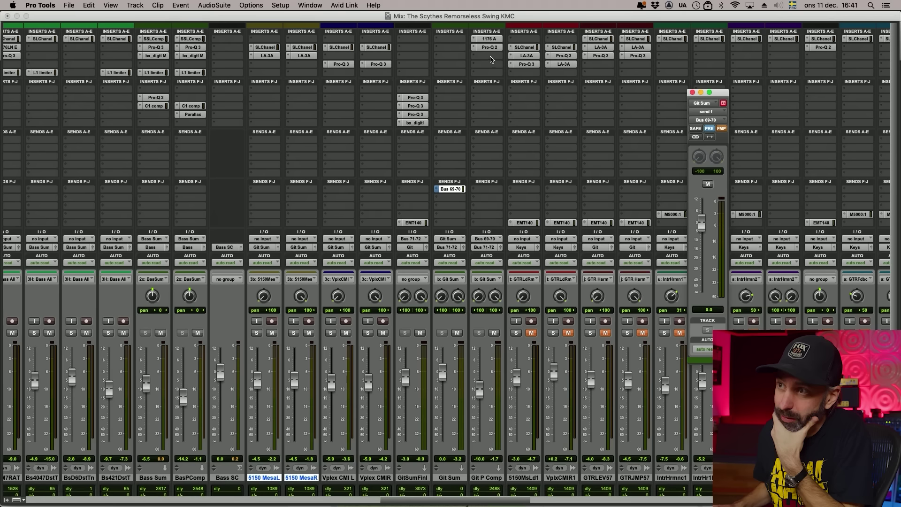
{"action": "left_click", "coordinate": [494, 40]}
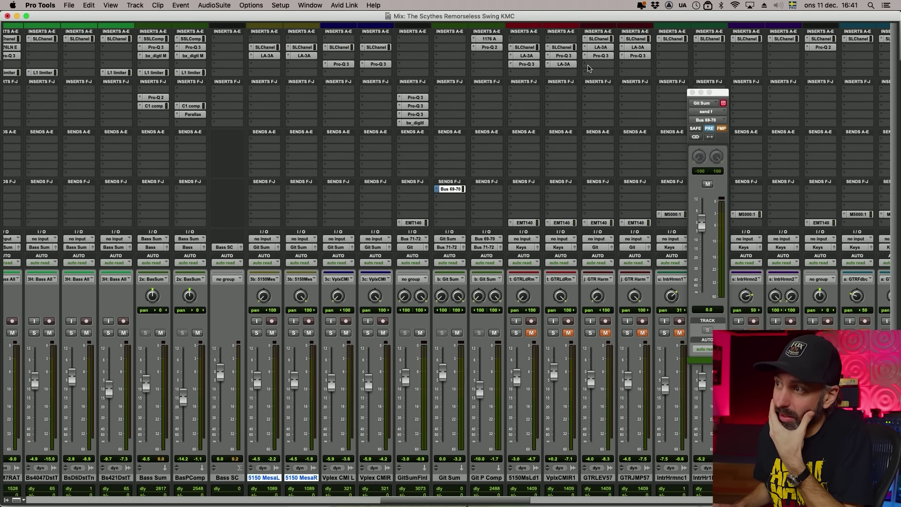
{"action": "left_click_drag", "start_coordinate": [657, 54], "coordinate": [302, 94]}
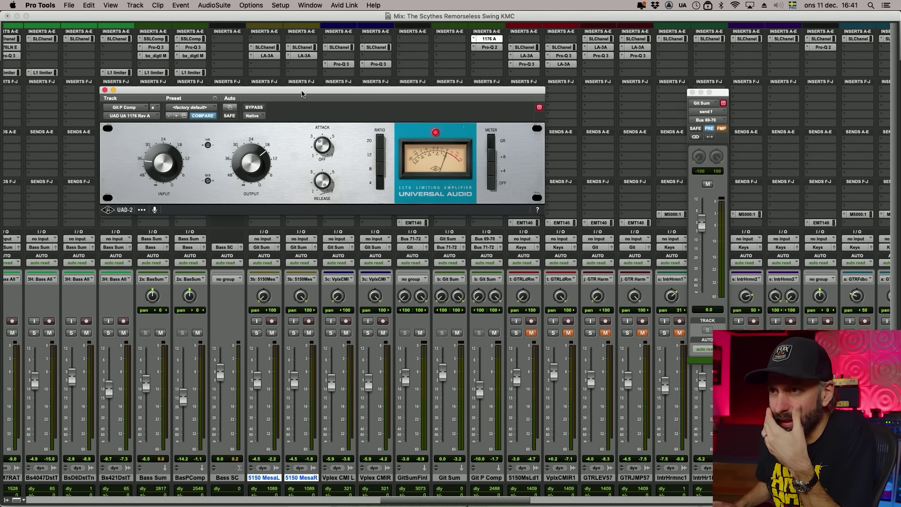
{"action": "left_click_drag", "start_coordinate": [302, 93], "coordinate": [306, 104]}
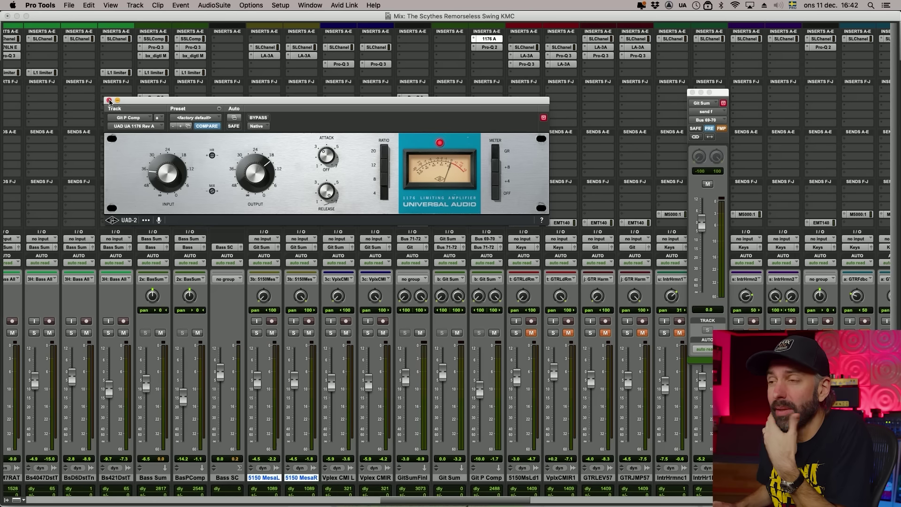
Examine the FabFilter Pro-Q 2 curve on the Git P Comp track and close the plugin window
{"action": "left_click", "coordinate": [490, 47]}
{"action": "left_click_drag", "start_coordinate": [297, 102], "coordinate": [466, 82]}
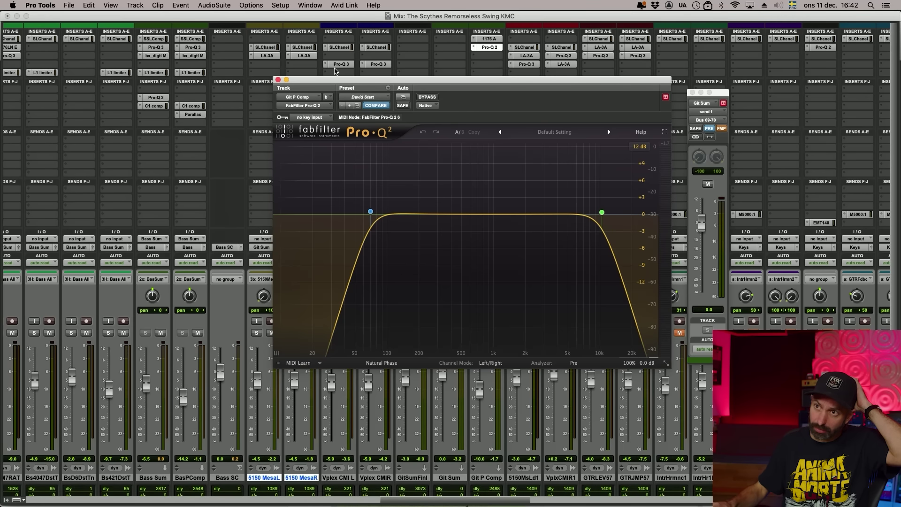
{"action": "left_click", "coordinate": [278, 80]}
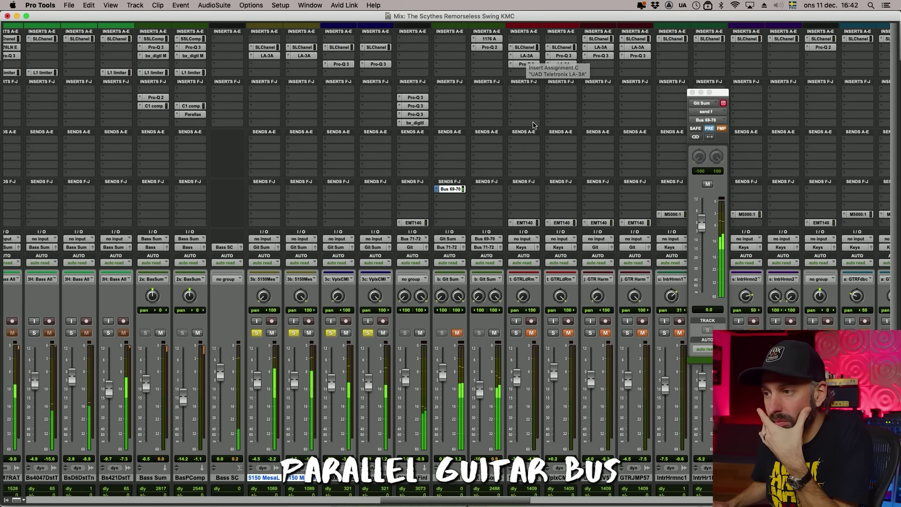
Reopen the 1176 Rev A on Git P Comp and compare the parallel guitar bus with it bypassed and active
{"action": "left_click", "coordinate": [488, 39]}
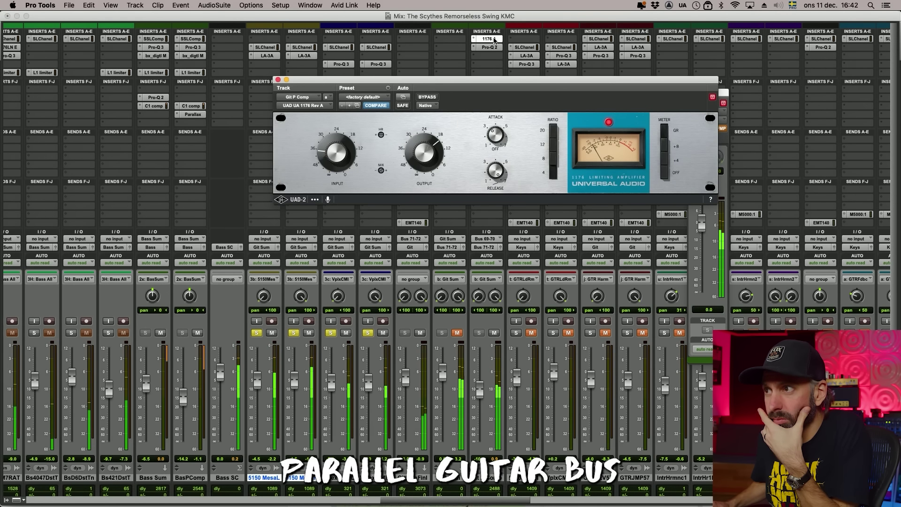
{"action": "left_click", "coordinate": [428, 97]}
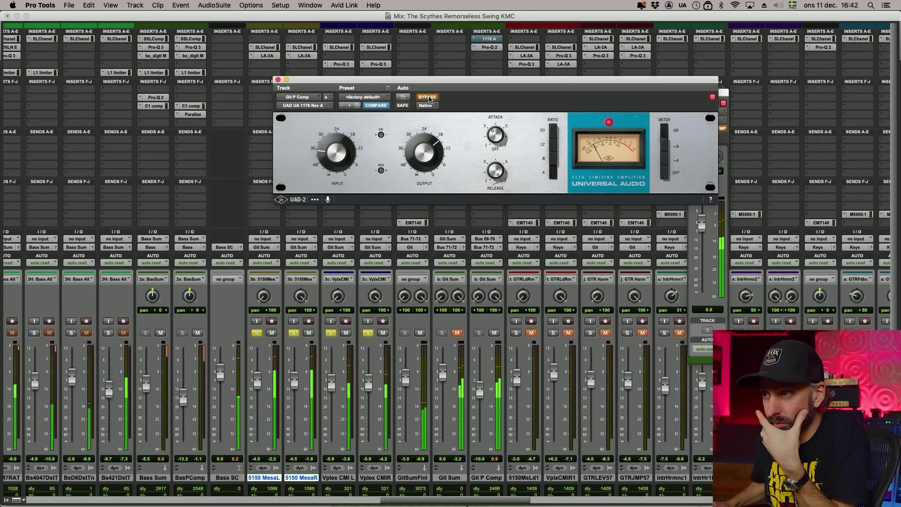
{"action": "left_click", "coordinate": [428, 97]}
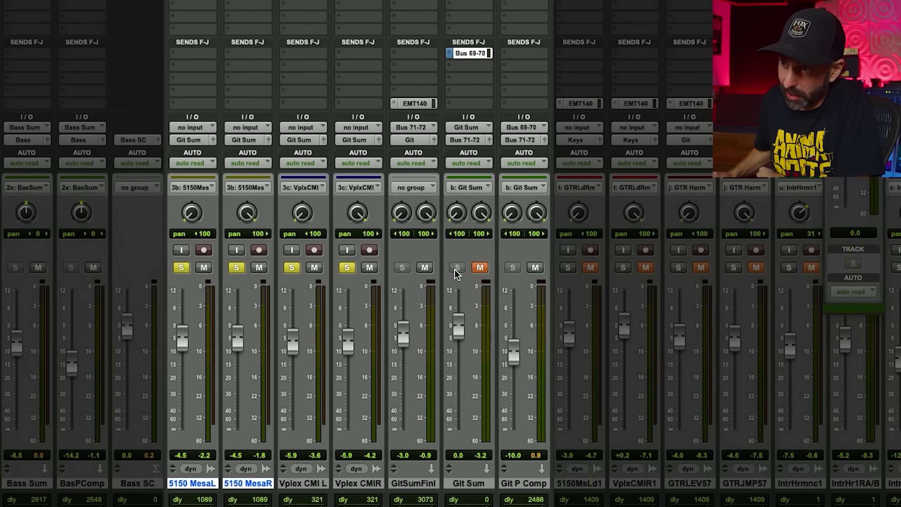
Unmute the Git Sum track and toggle the Git P Comp mute to compare the guitars with and without parallel compression
{"action": "left_click", "coordinate": [480, 267]}
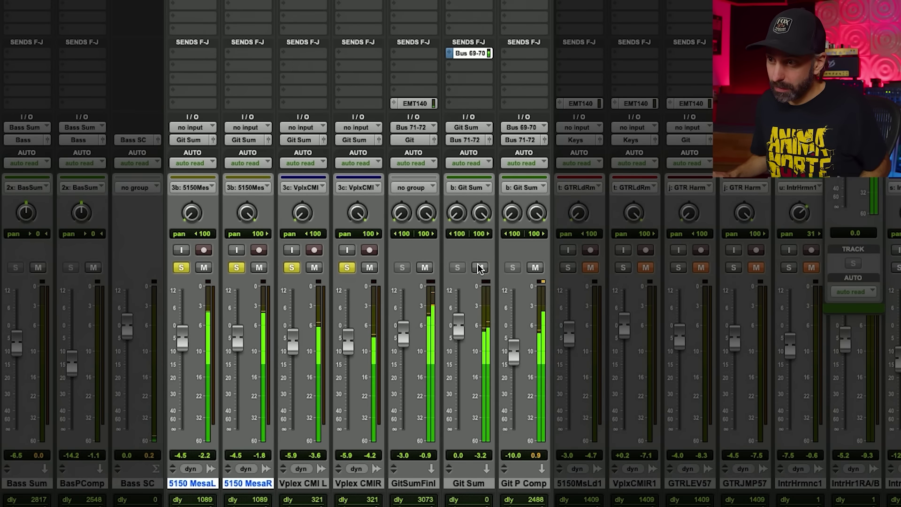
{"action": "left_click", "coordinate": [535, 267]}
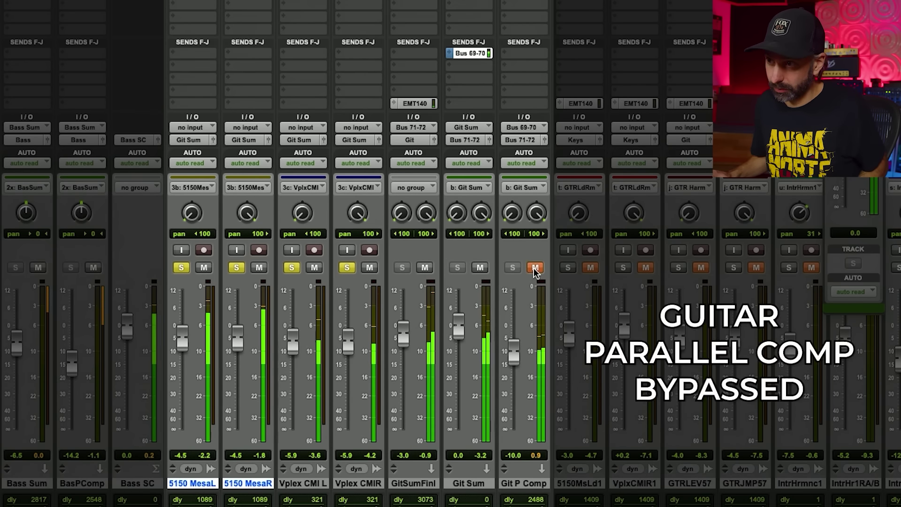
{"action": "left_click", "coordinate": [535, 268]}
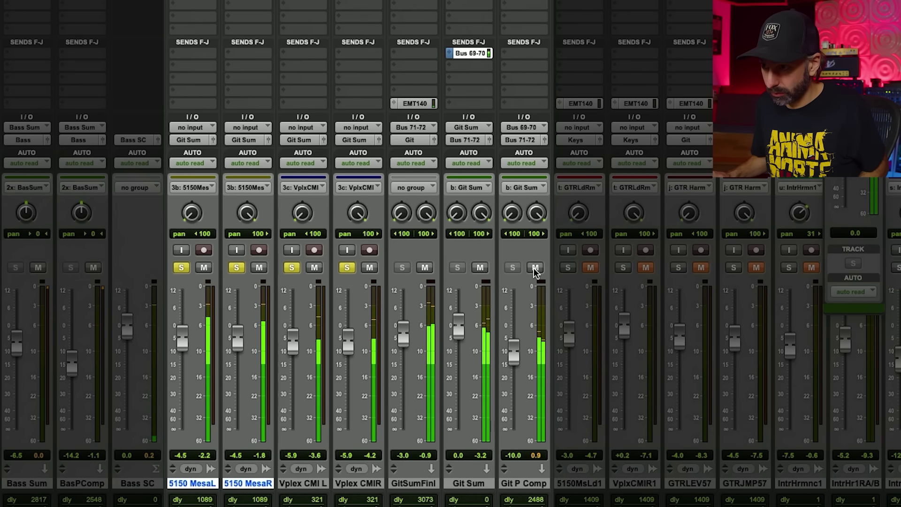
{"action": "left_click", "coordinate": [535, 268]}
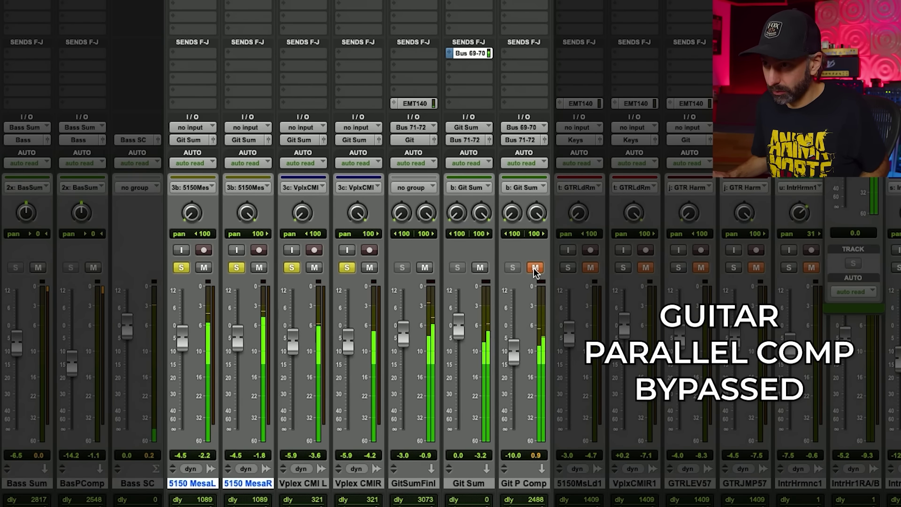
{"action": "left_click", "coordinate": [535, 268]}
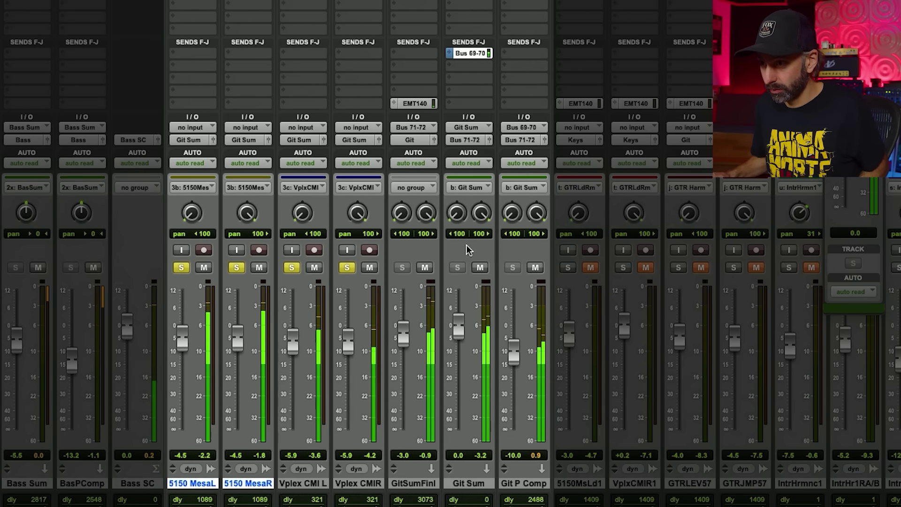